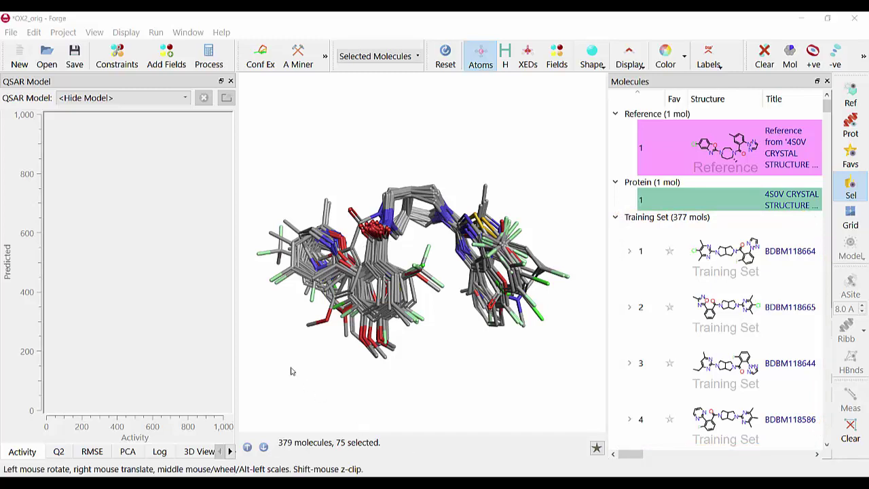
Set processing to Automatic regression models on Ki (nM) and partition the data into training and test sets
click(214, 63)
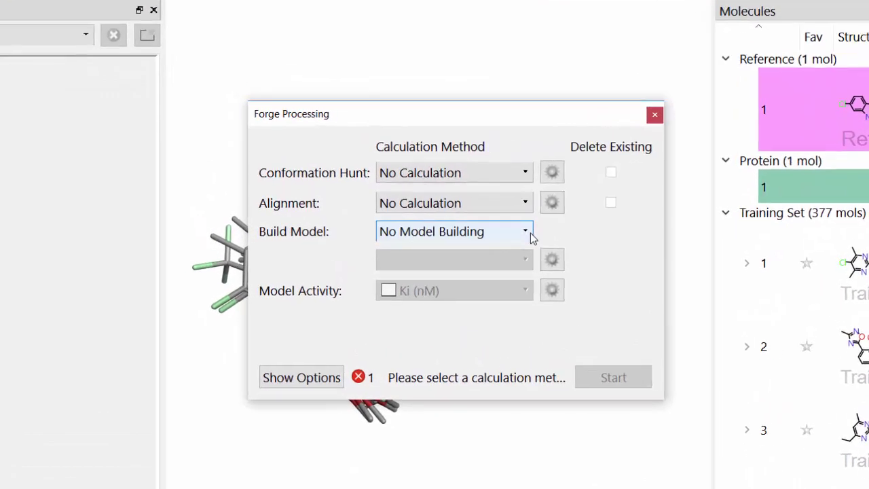
click(481, 230)
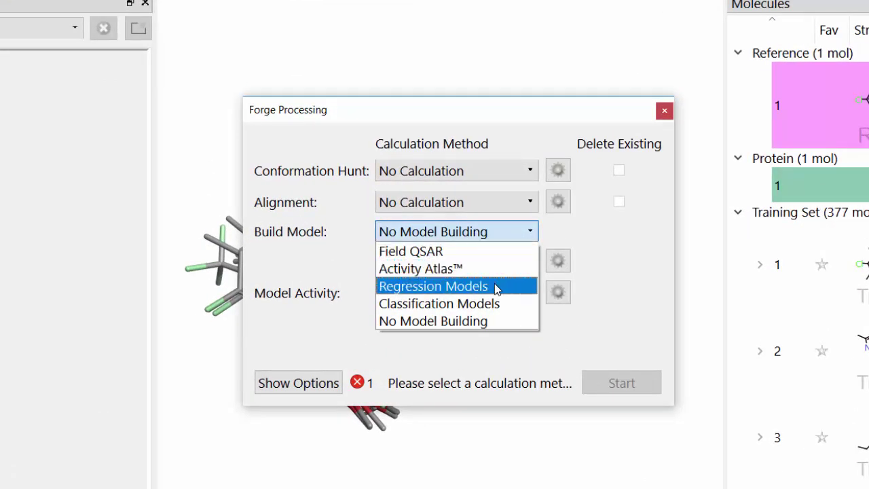
click(495, 287)
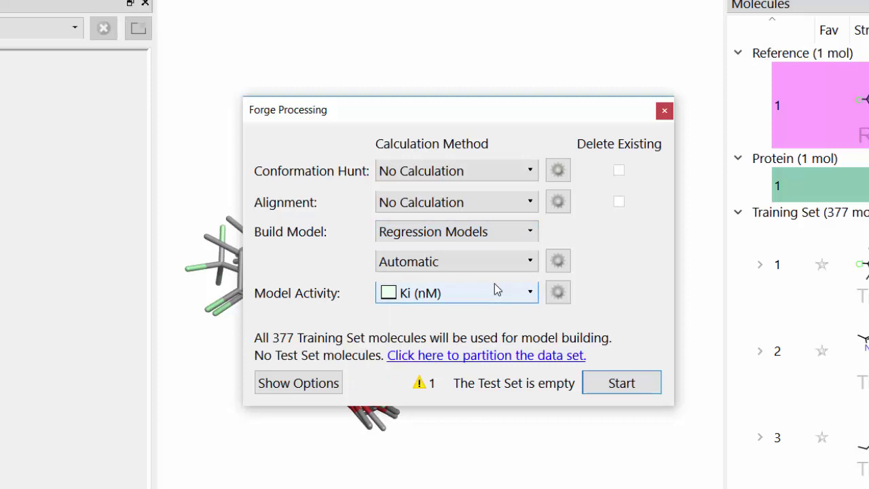
click(531, 264)
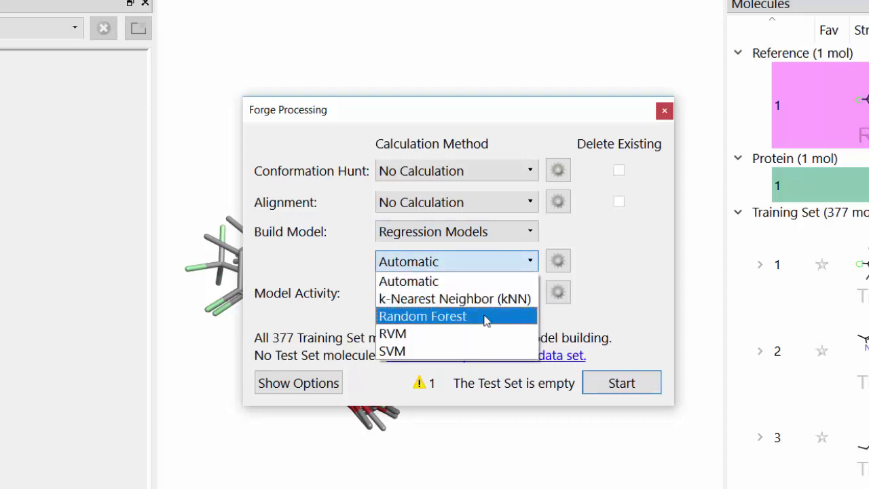
click(443, 281)
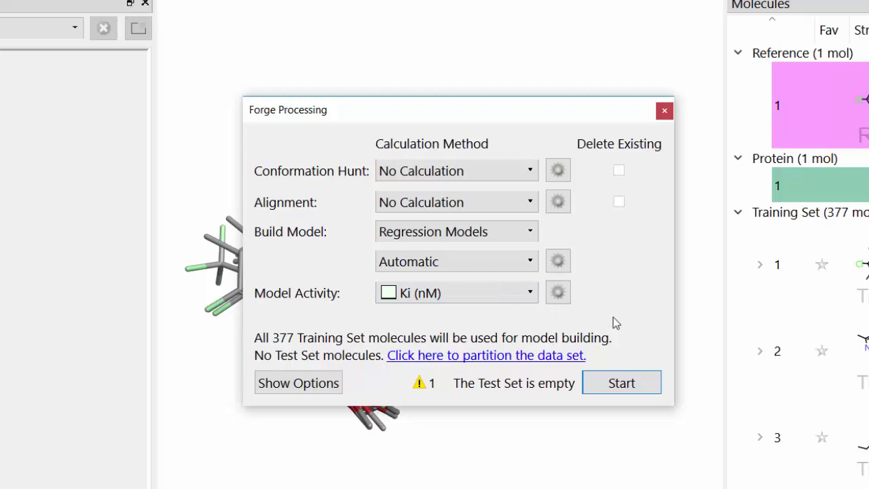
click(547, 357)
click(469, 294)
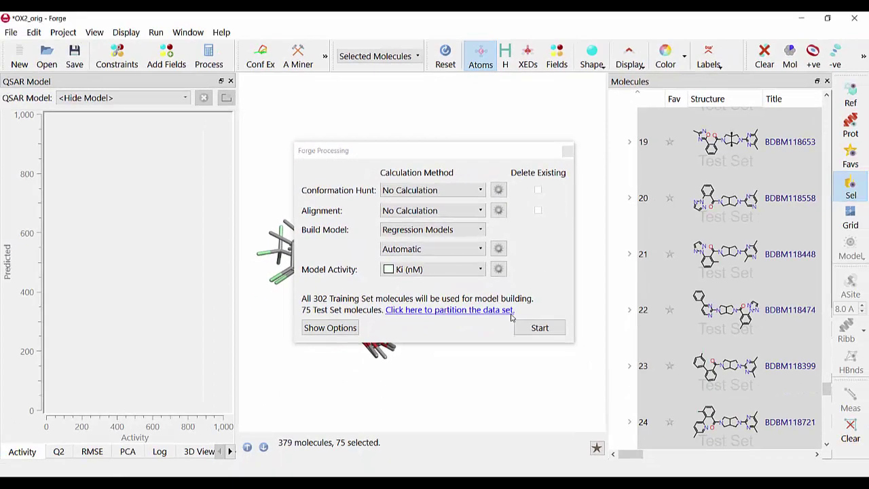
Run the regression build, which keeps Support Vector Machine Regression as best at 0.589
click(547, 348)
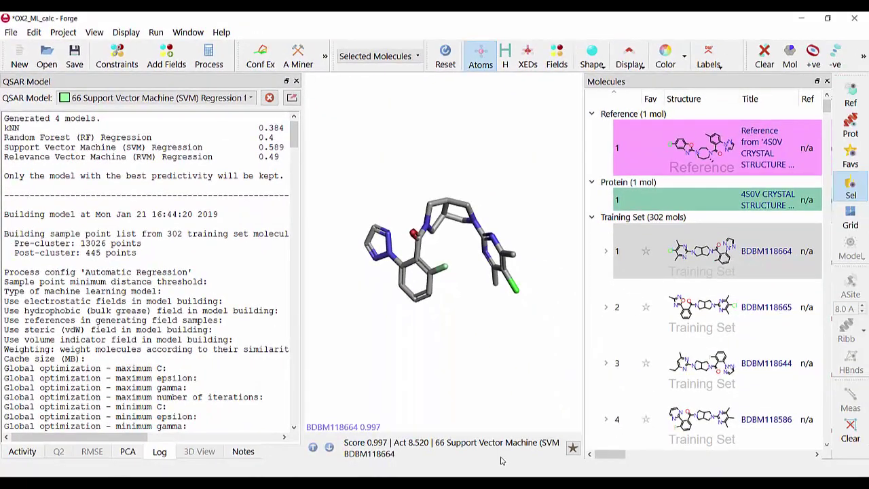
Box-select the overpredicted outlier on the predicted-versus-activity plot and a small cluster on the PCA plot
click(31, 451)
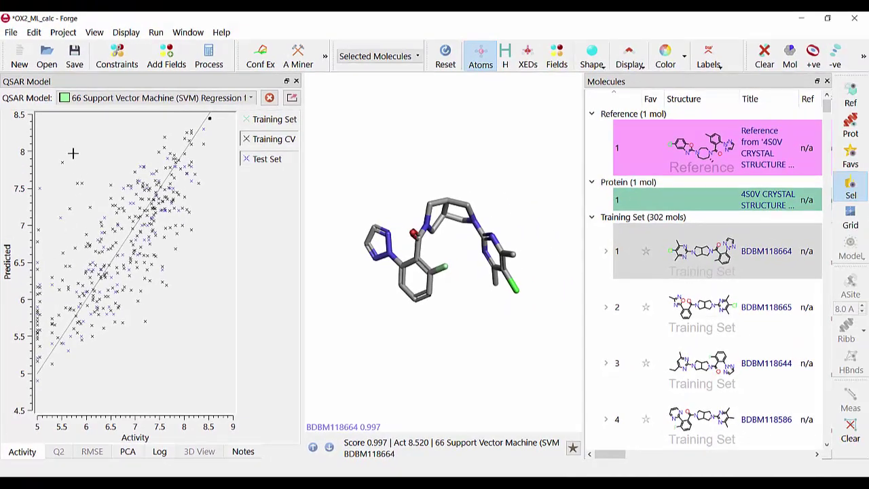
drag(52, 145, 71, 219)
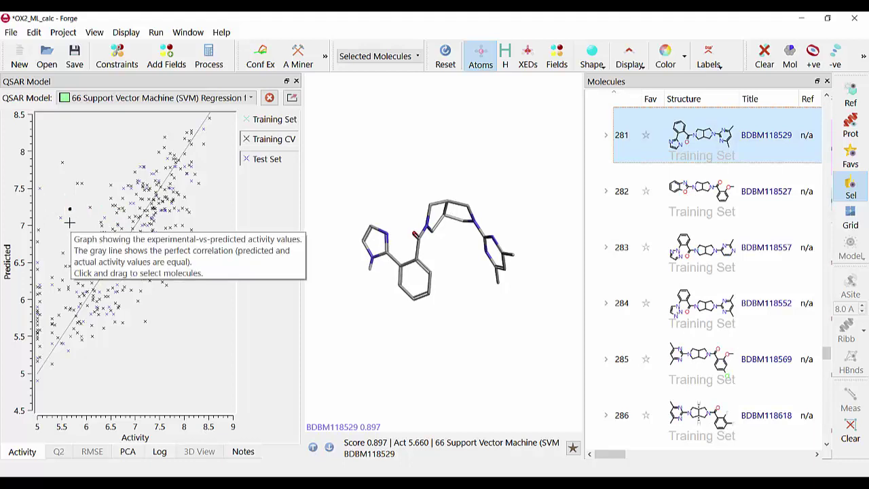
click(125, 459)
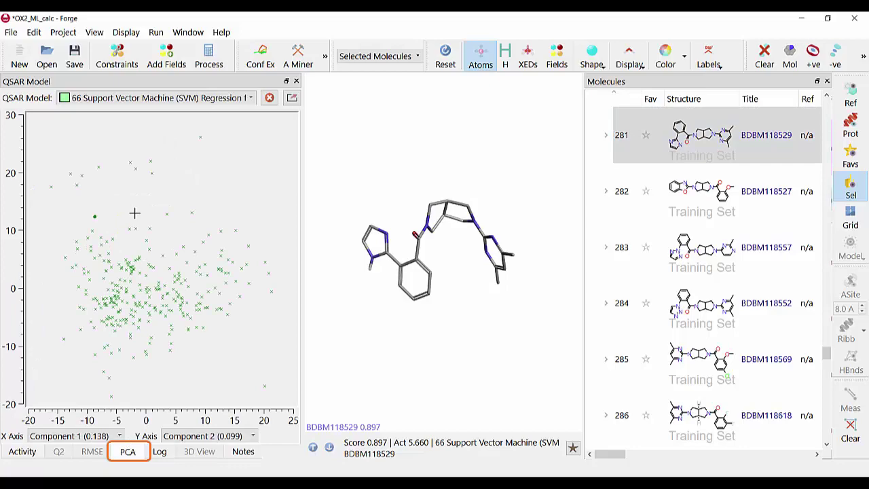
drag(122, 147, 170, 190)
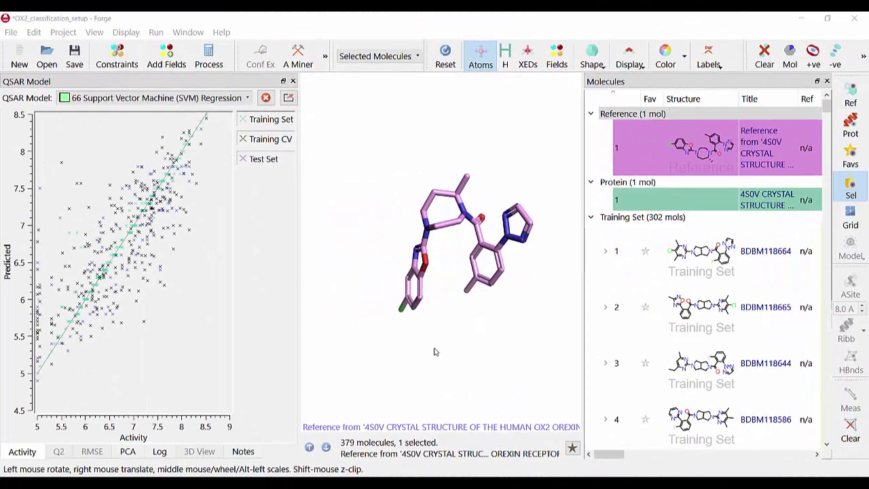
Switch Build Model in the processing settings to Classification Models
click(208, 58)
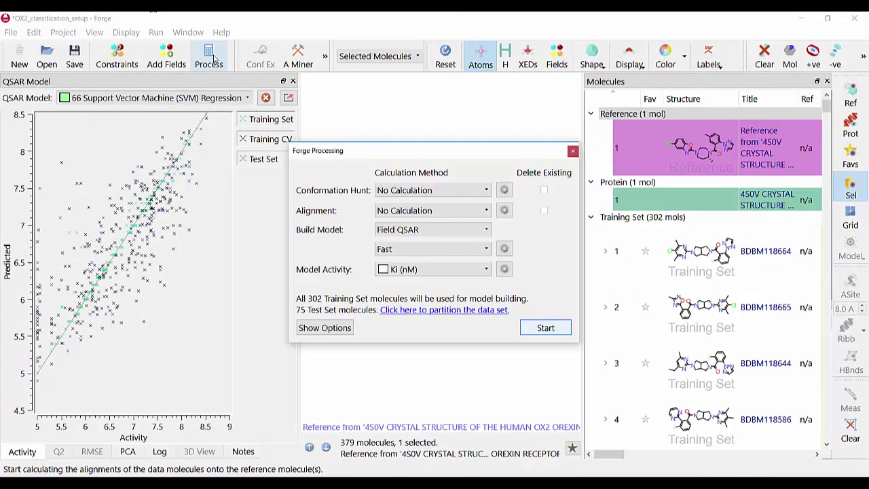
click(428, 230)
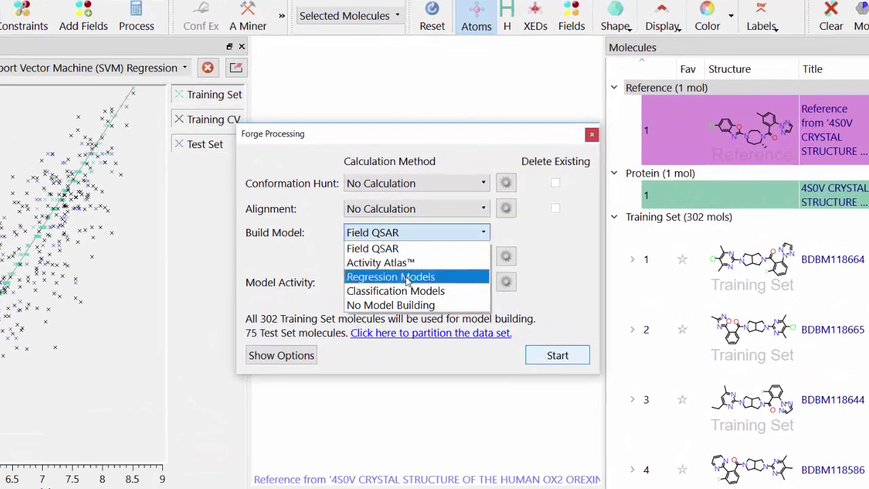
click(411, 293)
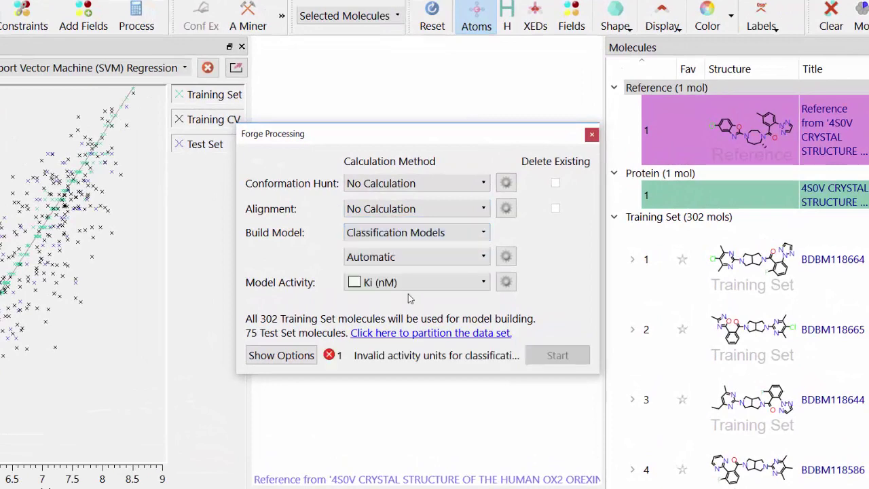
Add pKi as a new activity, converted into categories
click(507, 284)
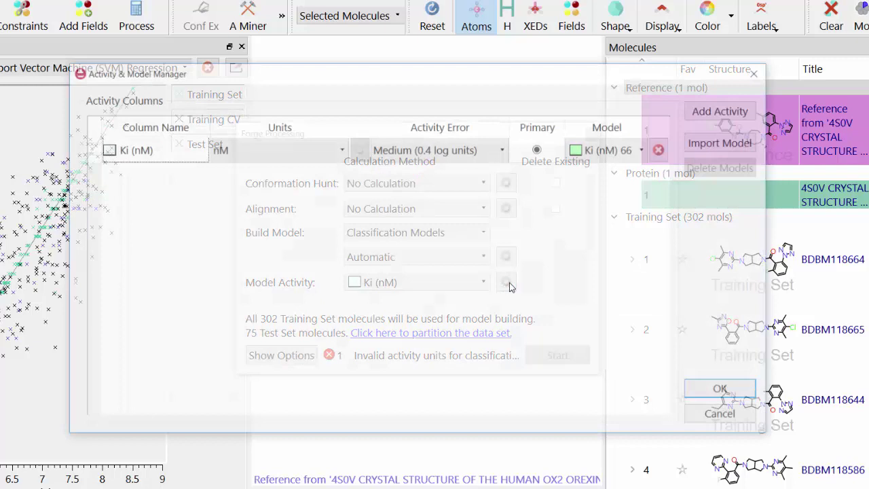
click(715, 110)
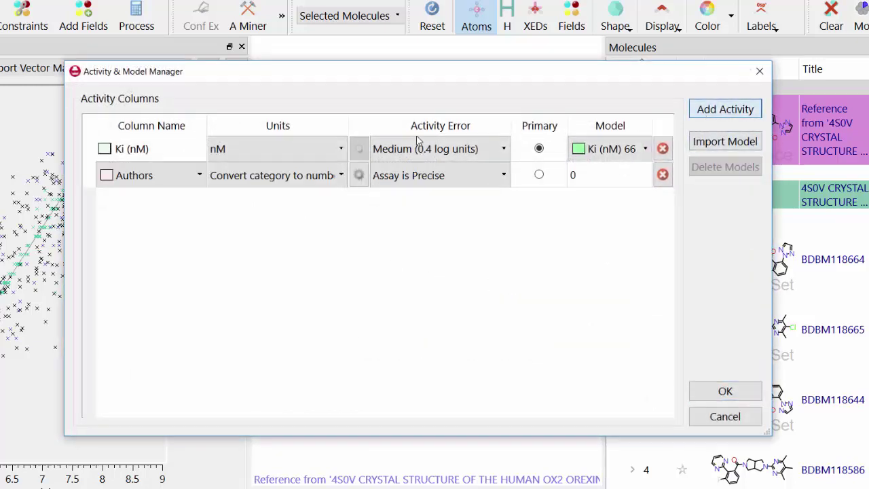
click(174, 177)
click(152, 250)
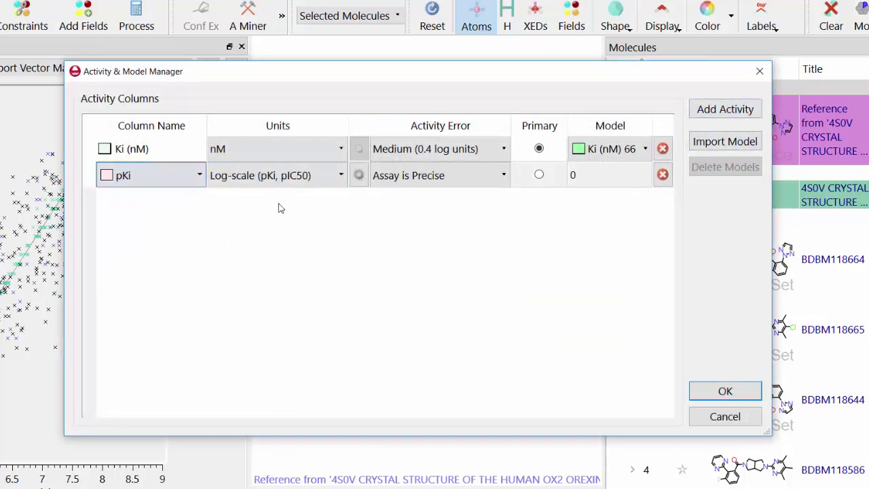
click(286, 176)
click(309, 335)
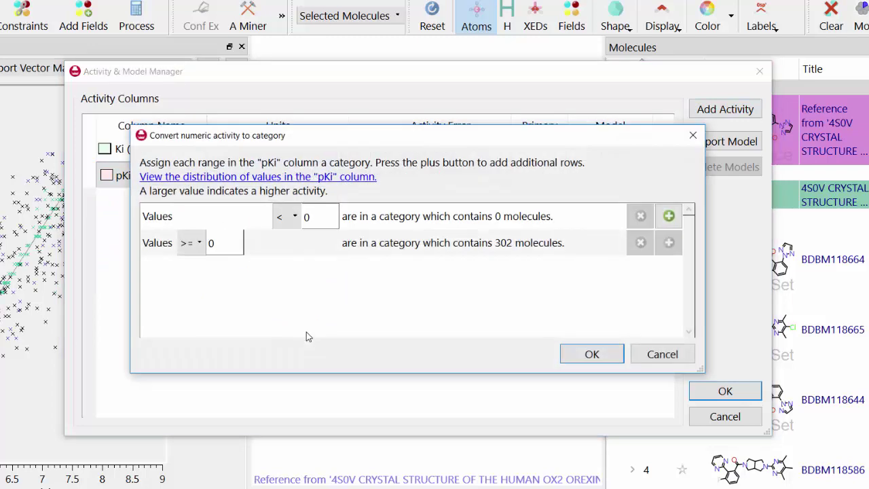
Split pKi into three categories at thresholds 7 and 8, checking the distribution, and confirm
double_click(320, 217)
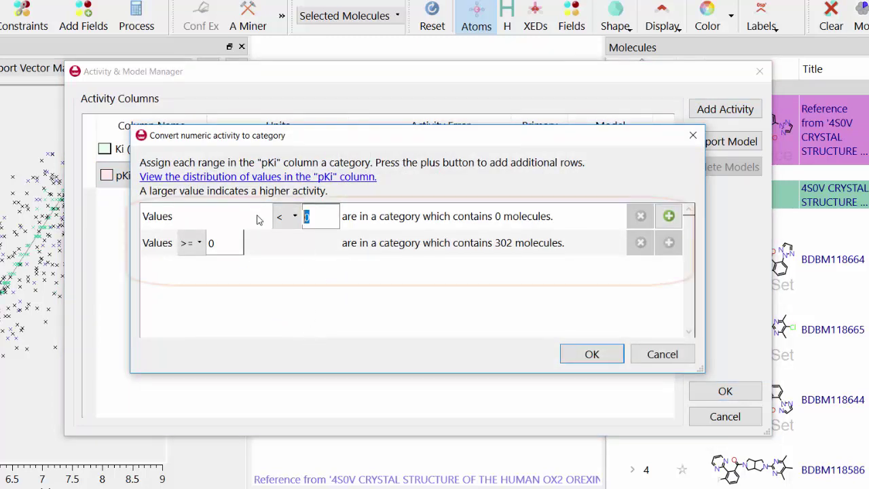
text(7)
click(669, 216)
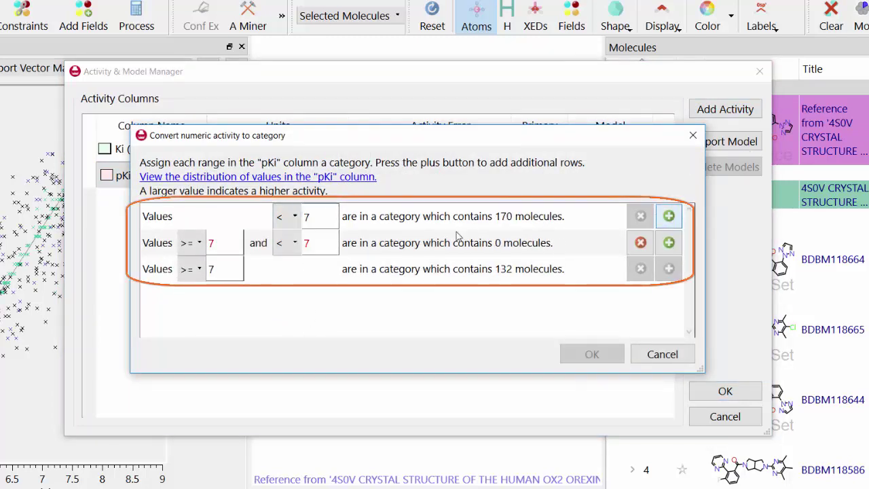
click(305, 242)
double_click(303, 242)
text(8)
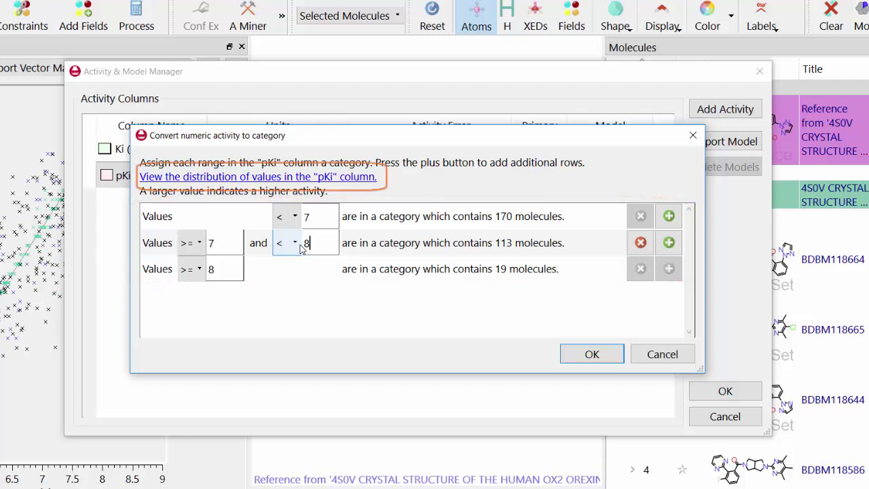
click(343, 179)
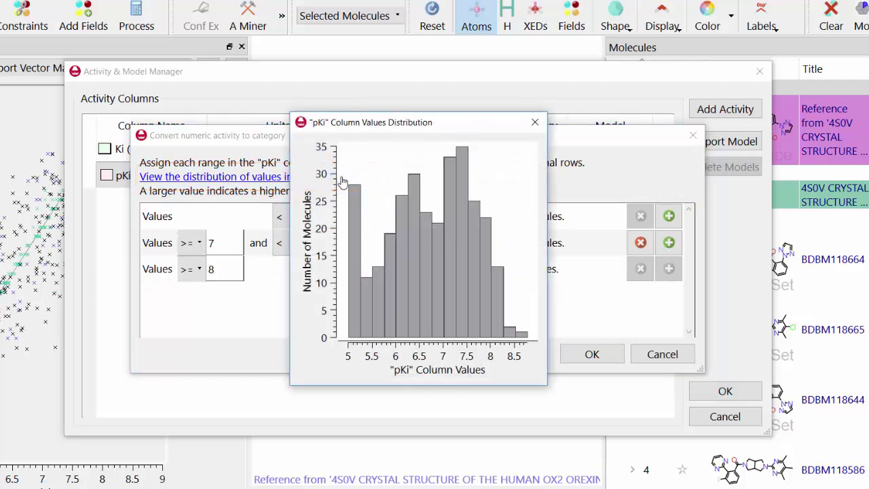
click(569, 222)
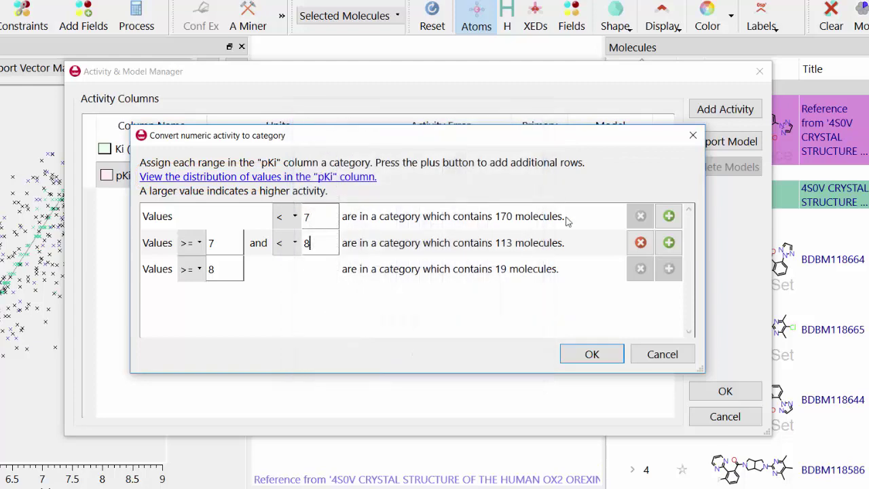
click(592, 353)
click(721, 390)
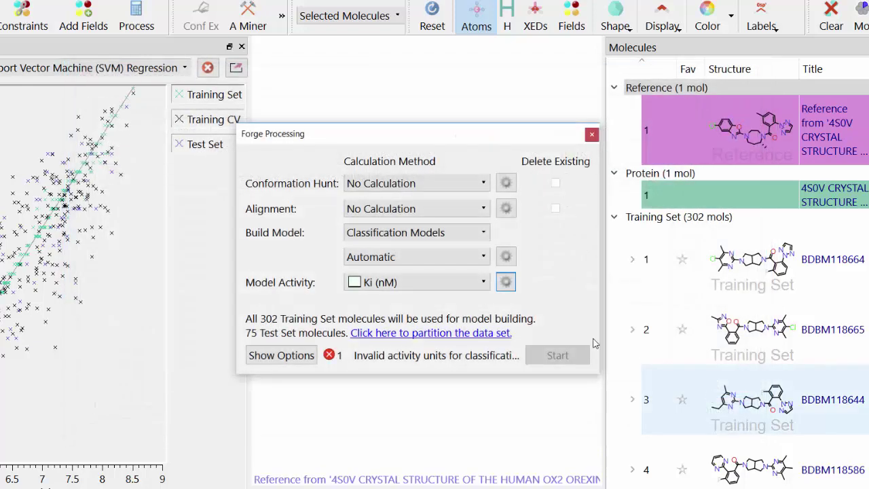
Build Automatic classification models on pKi
click(483, 257)
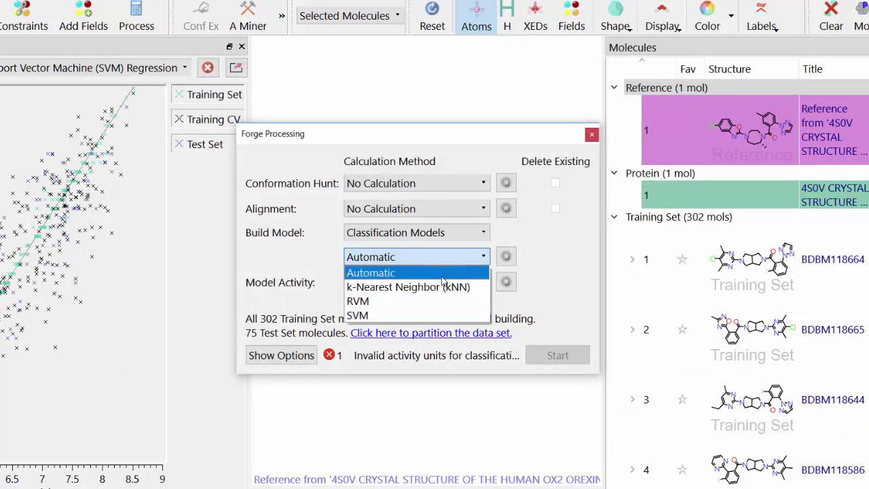
click(442, 277)
click(484, 283)
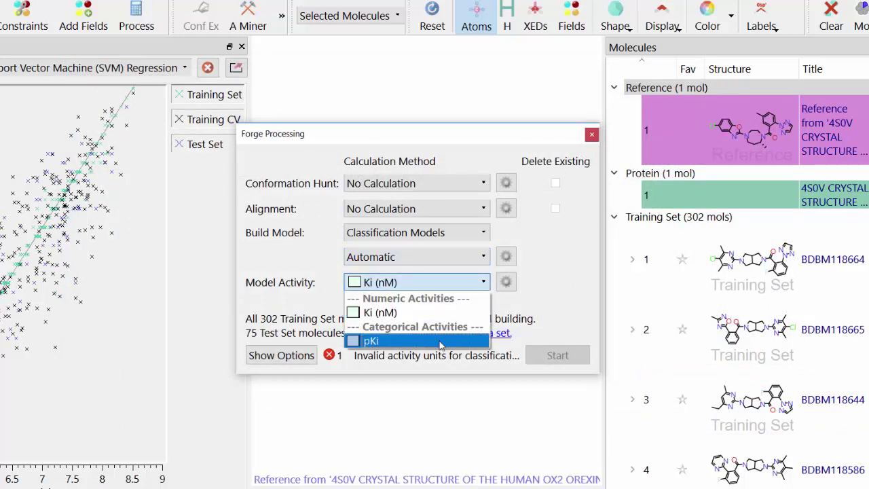
click(440, 341)
click(554, 358)
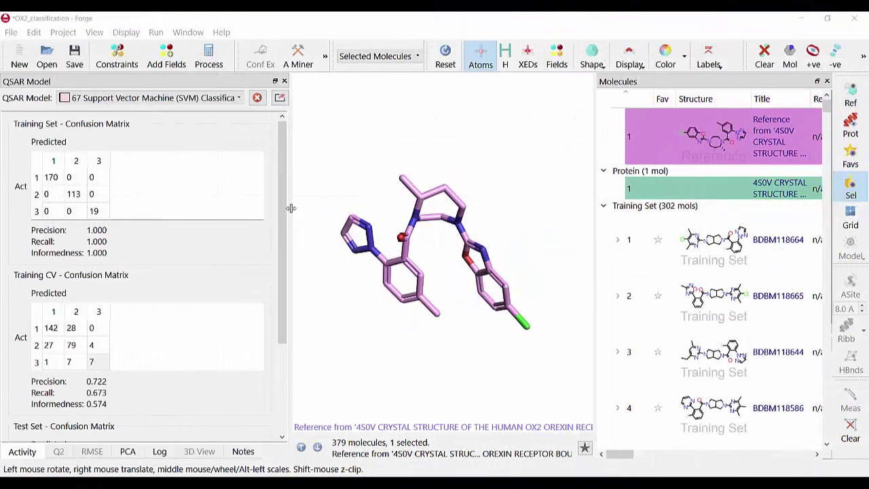
Select Training CV confusion-matrix cells: 7 molecules at row 3, column 2, then 27 class-2 molecules predicted as class 1
drag(286, 214, 294, 322)
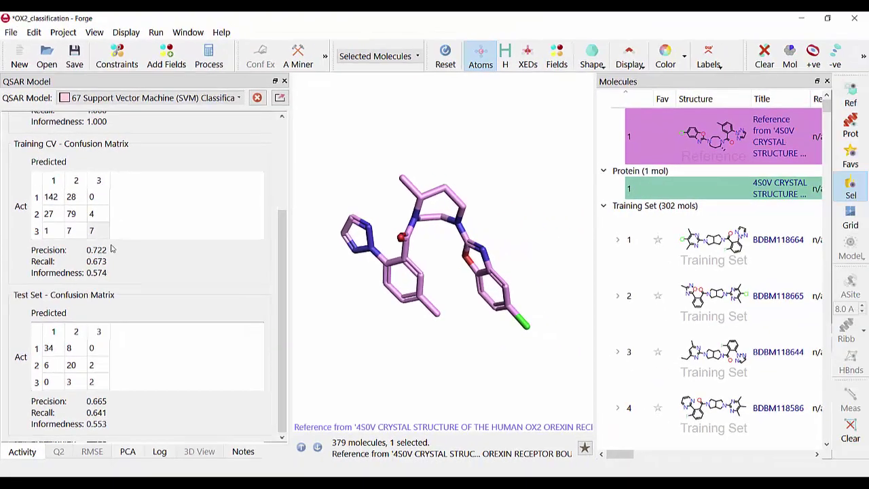
click(70, 232)
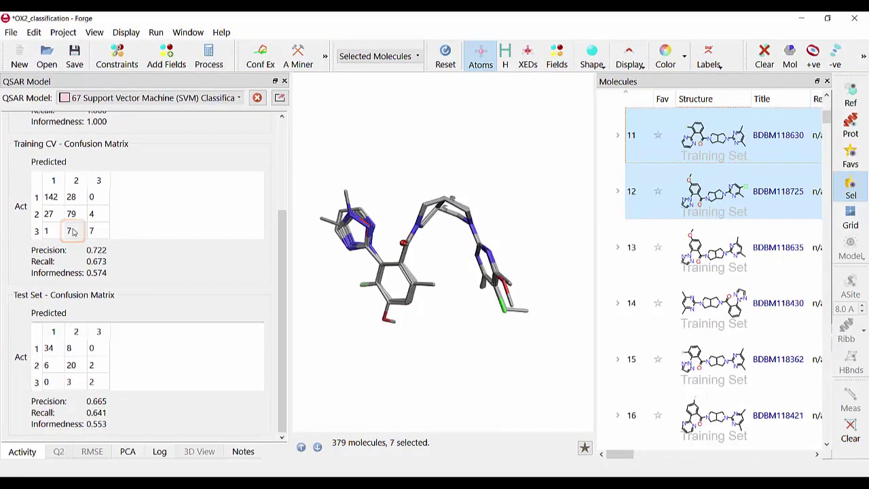
click(57, 215)
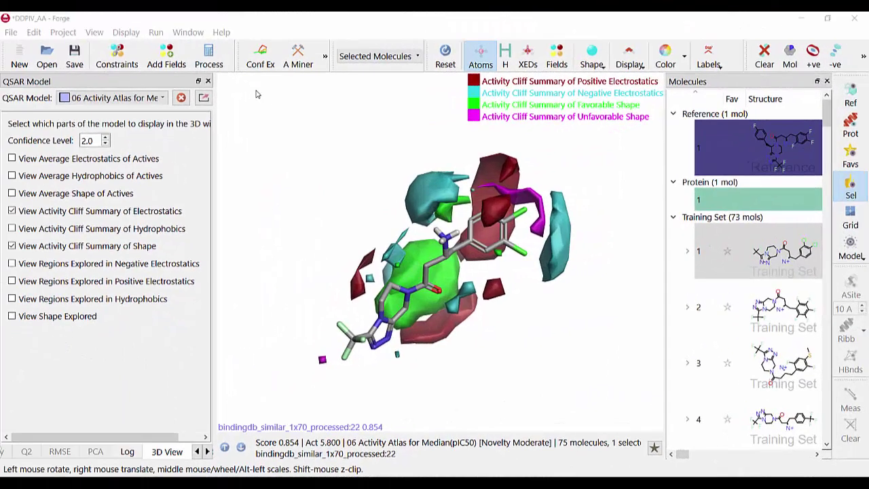
click(221, 63)
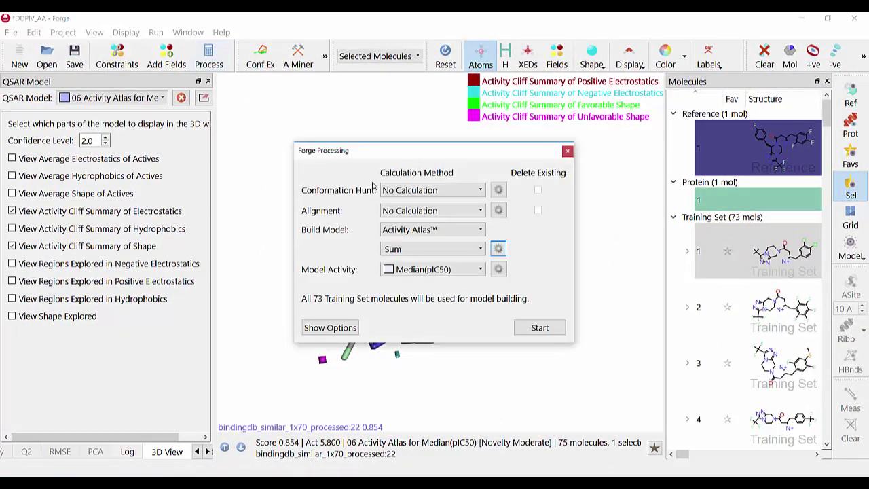
click(498, 251)
drag(511, 151, 443, 35)
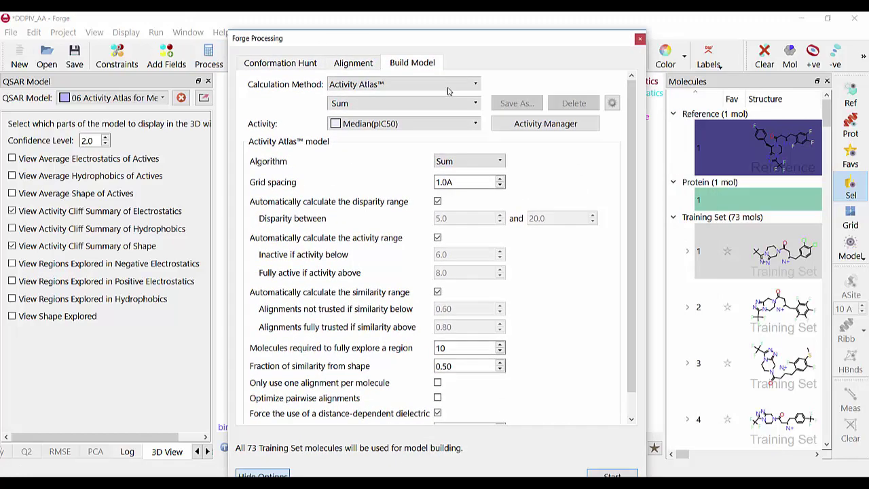
click(501, 162)
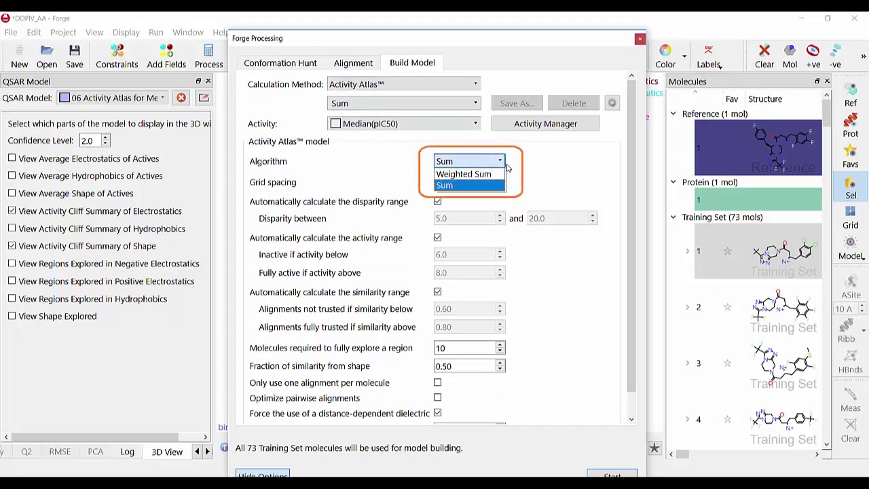
click(444, 186)
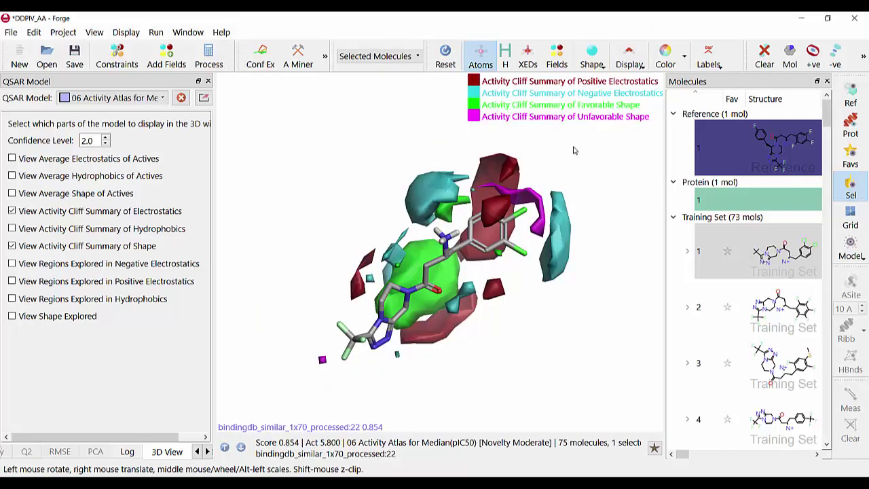
Pop out models 06 and 07 into separate windows docked on the left and right screen halves
click(204, 98)
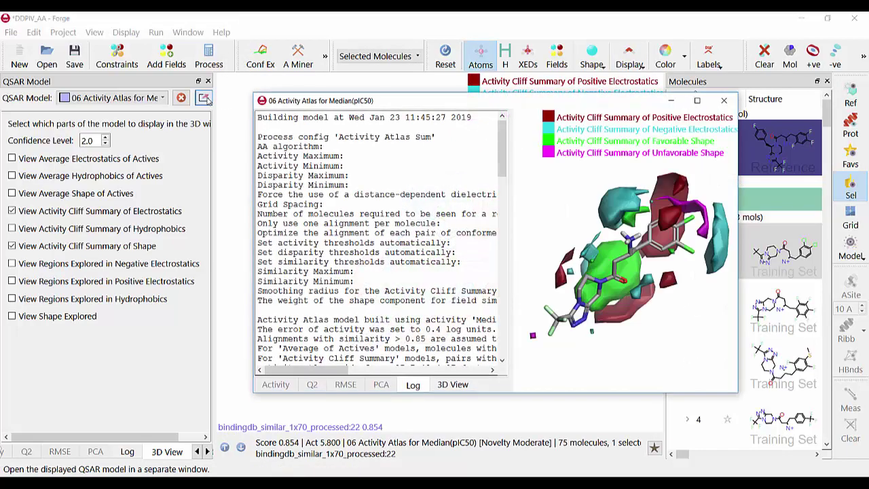
key(super+Left)
click(530, 163)
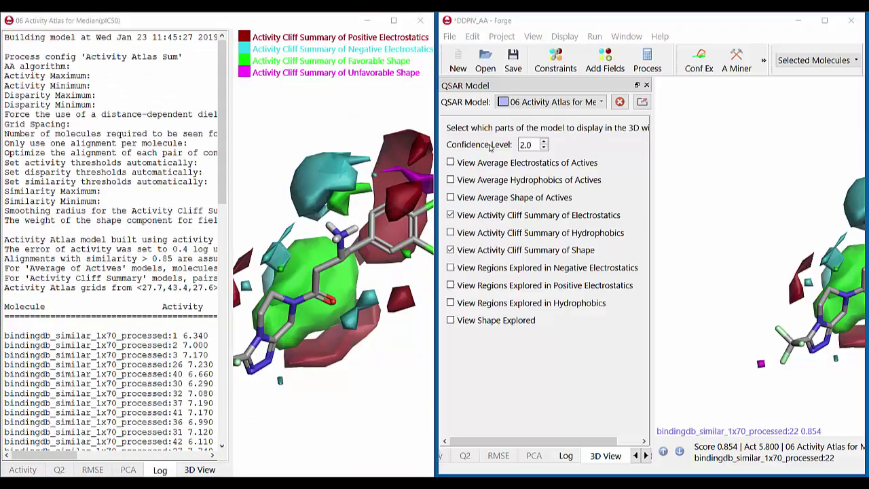
click(547, 102)
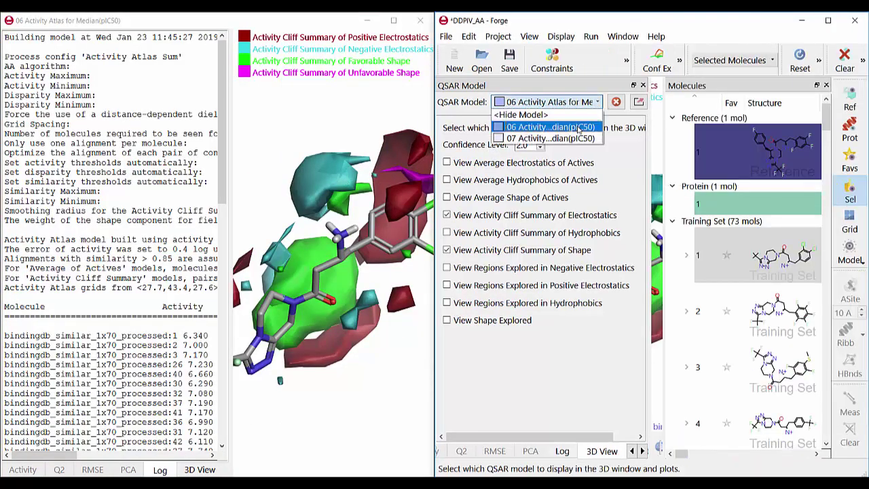
key(Escape)
key(Down)
click(638, 102)
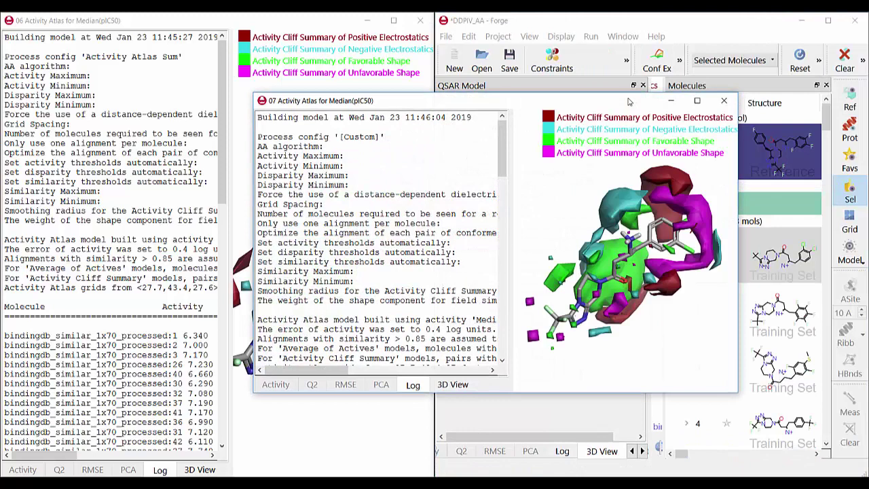
key(super+Right)
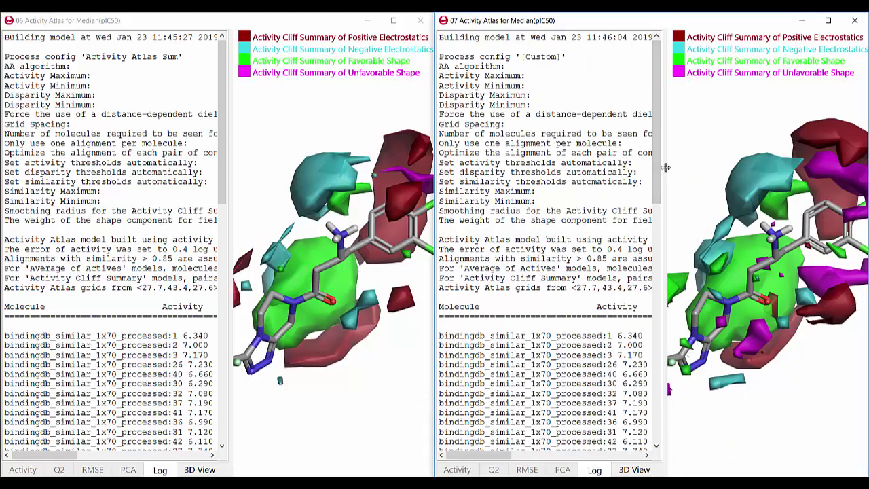
Widen the 3D views of models 07 and 06 by dragging their splitters
drag(671, 171, 502, 178)
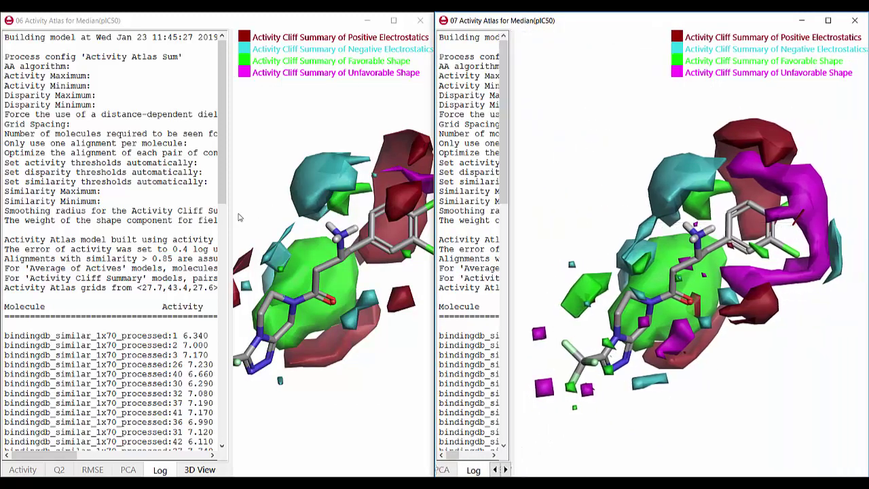
click(224, 220)
drag(224, 221, 101, 225)
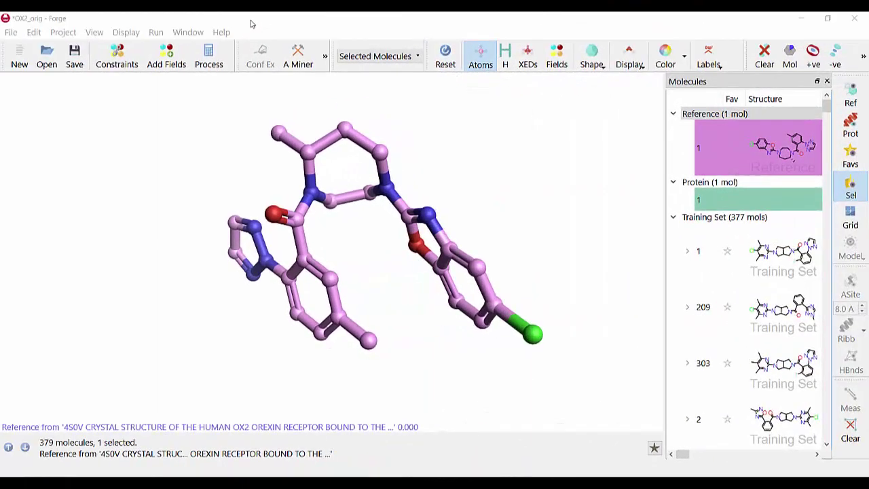
Choose File > Download Blaze Search Results after glancing at the Run menu
click(156, 32)
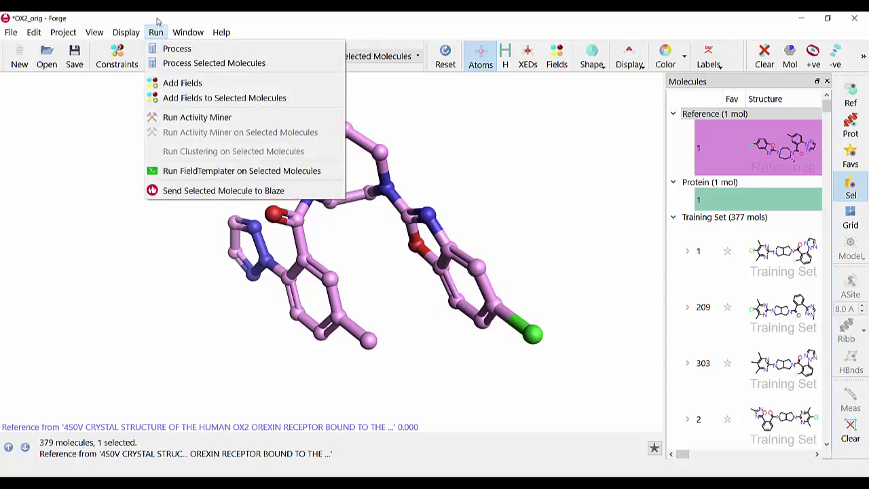
click(157, 21)
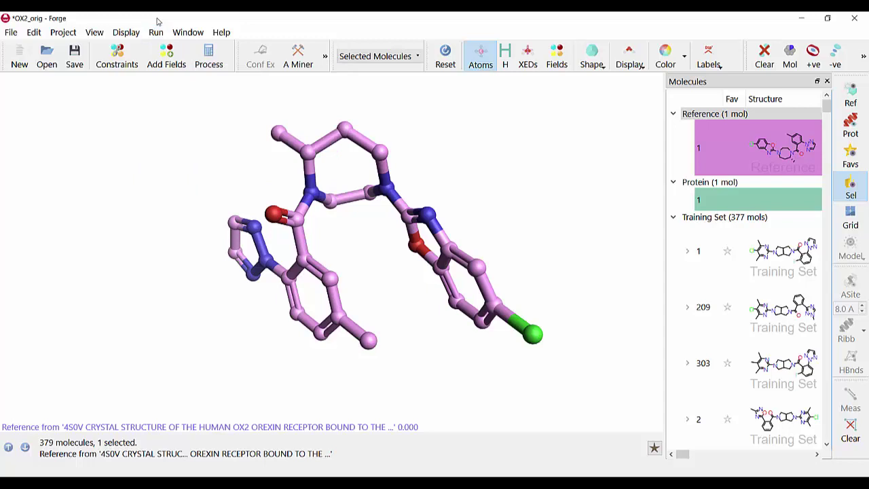
click(12, 32)
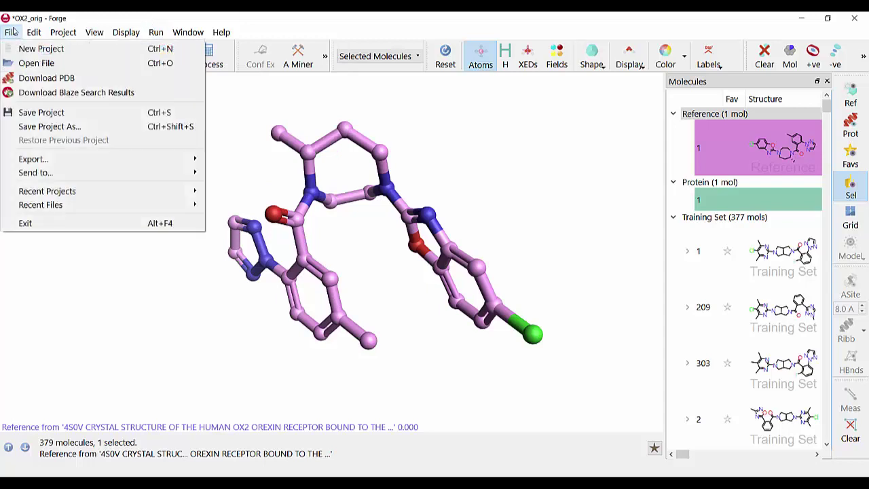
click(32, 93)
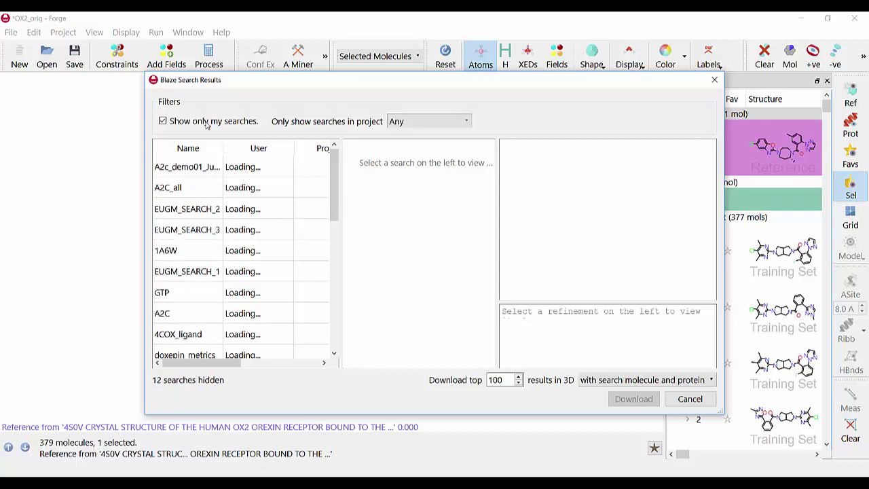
Show all users' Blaze searches, filter to the training17 project, and view the first search's details
click(207, 123)
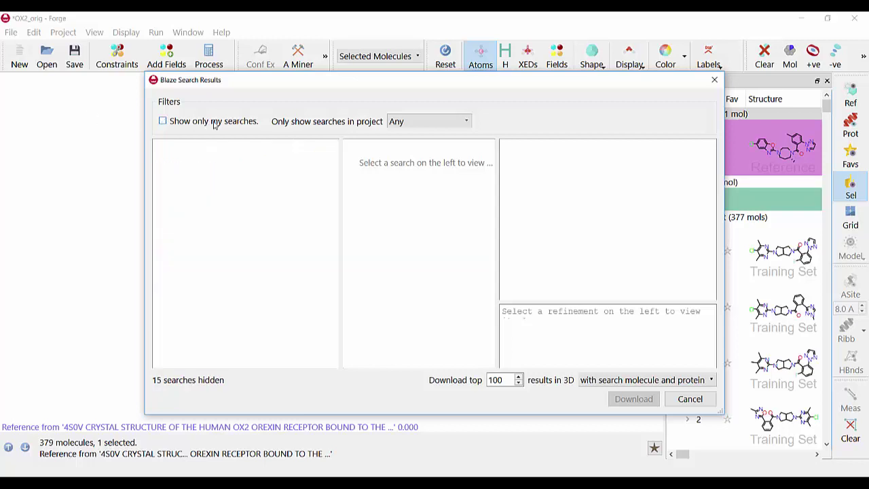
click(441, 122)
scroll(434, 204, down, 3)
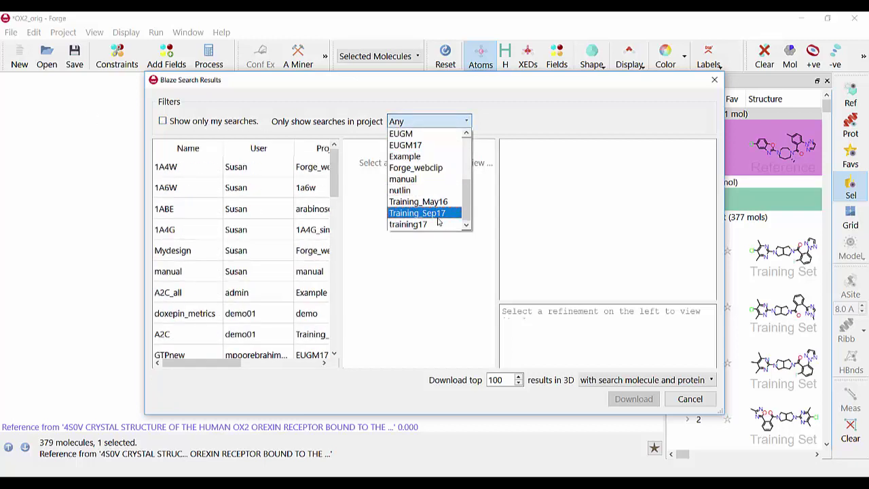
click(435, 224)
click(254, 169)
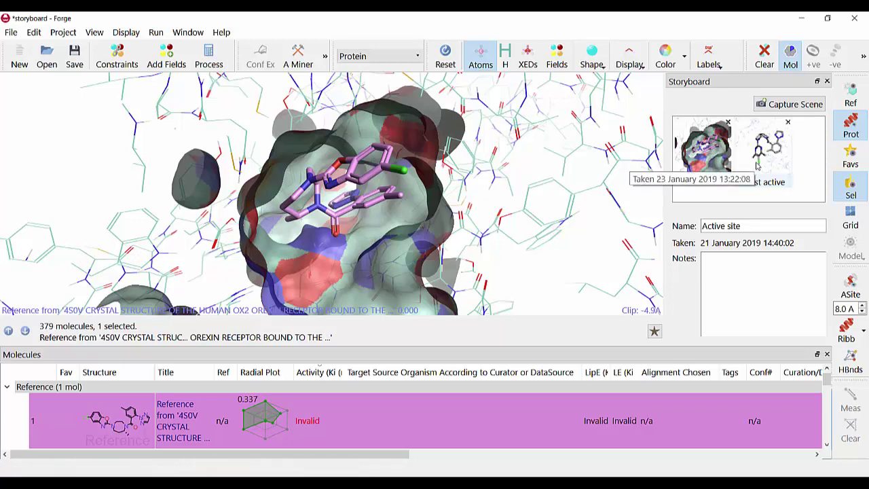
Display the 'Most active' storyboard scene featuring BDBM118664
click(757, 165)
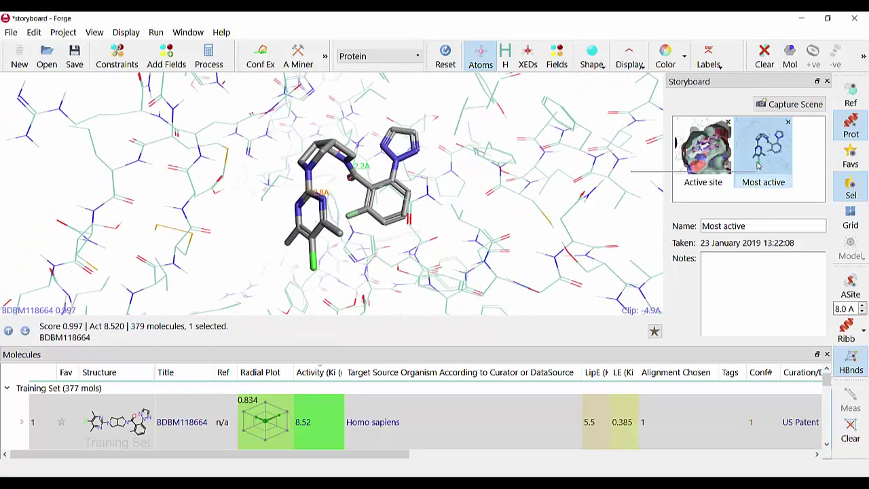